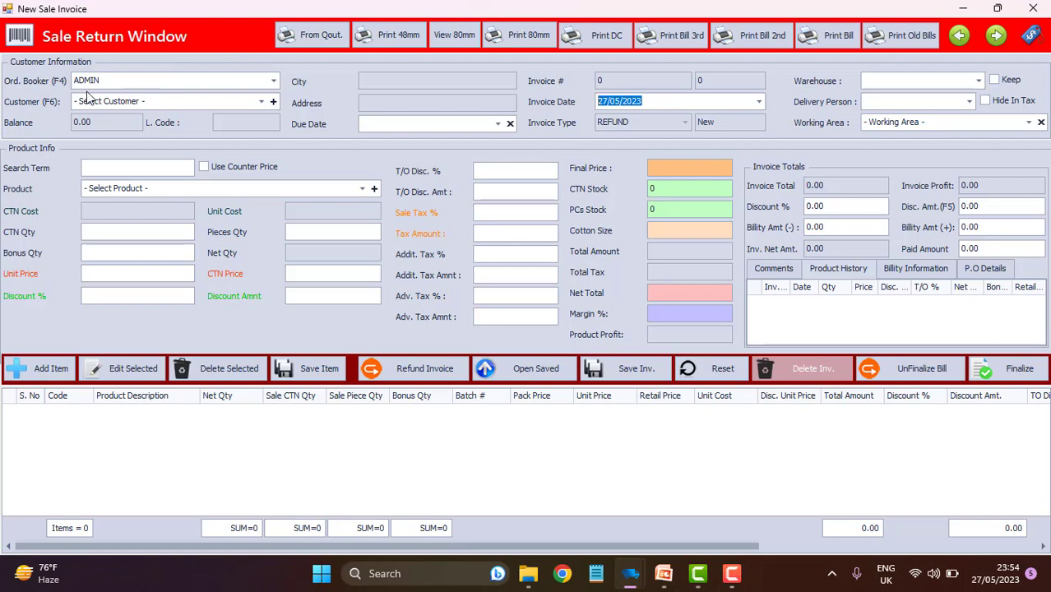
# Step: Set the order booker to the salesman and select GREEN FIELD as the customer for the sale return
pyautogui.click(95, 86)
pyautogui.click(78, 120)
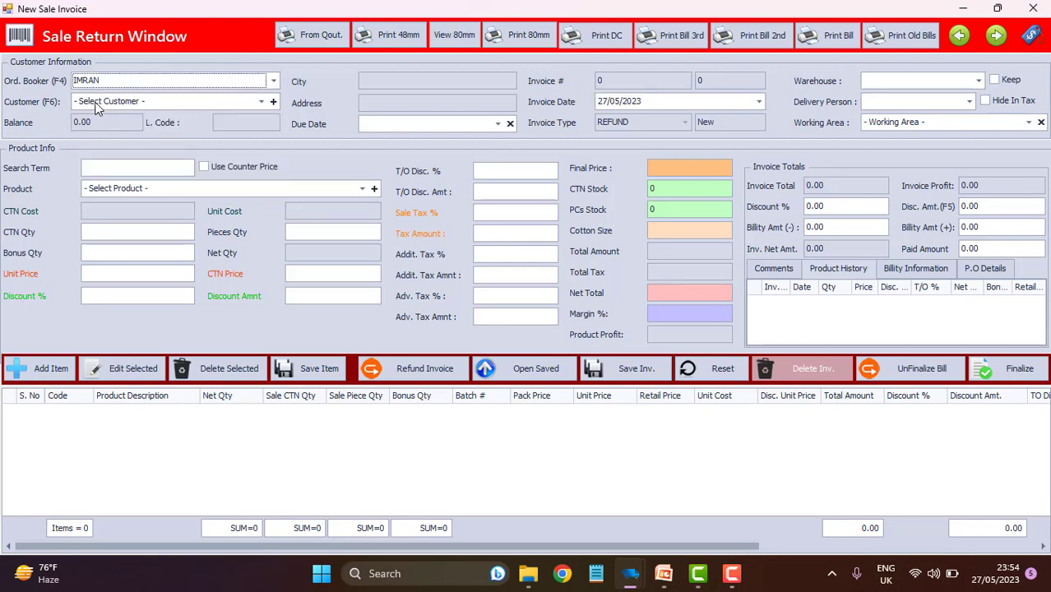
pyautogui.click(97, 107)
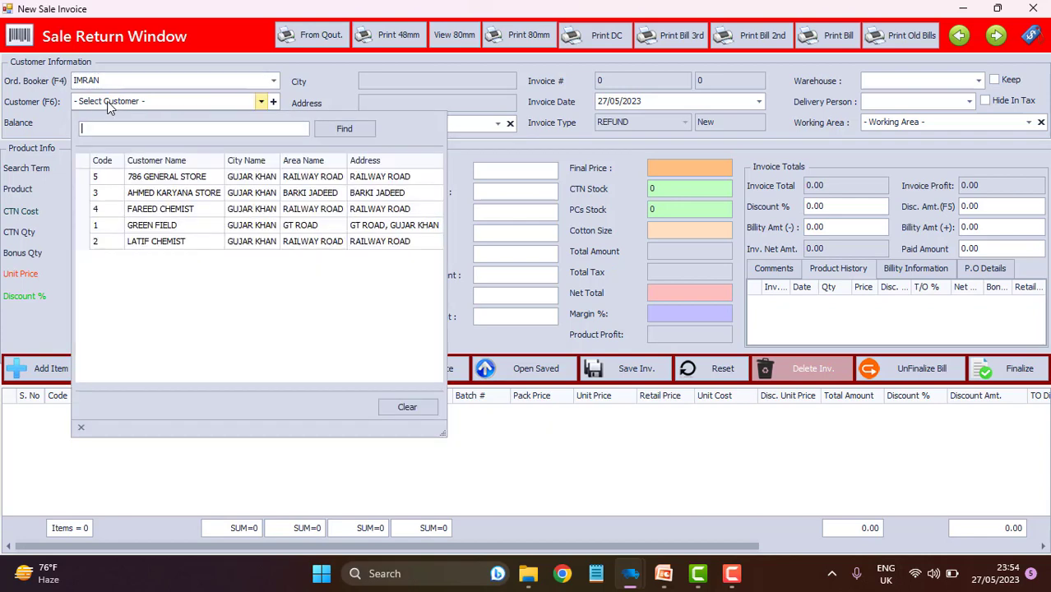
pyautogui.click(171, 227)
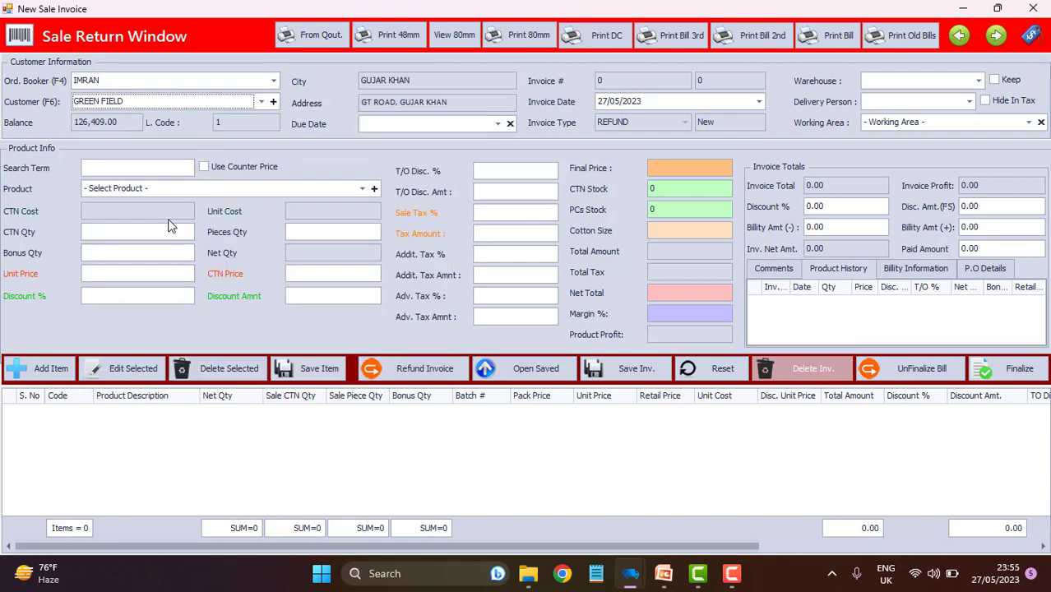
# Step: Select MORINAGA BF-1 400GM R=2550 as the product being returned
pyautogui.press('Return')
pyautogui.press('Down')
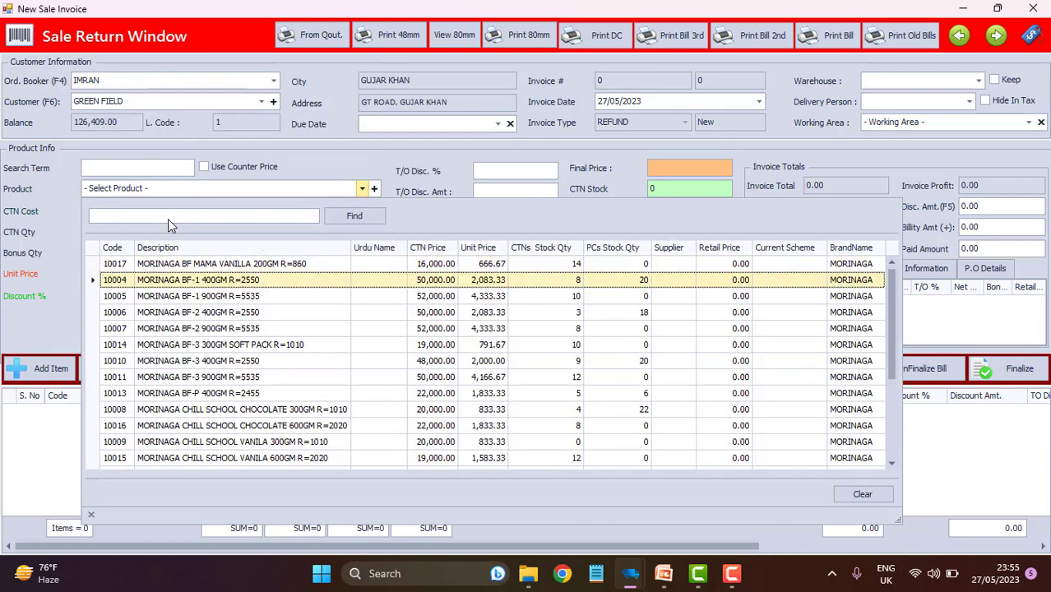
pyautogui.press('Return')
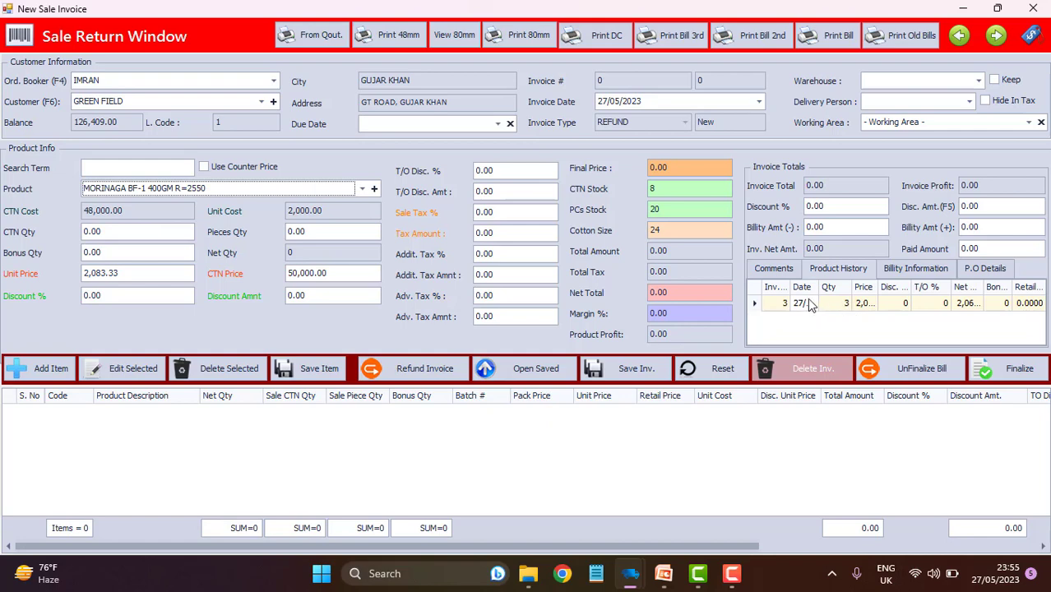
# Step: Widen the date, price and net price columns of the product history to read the customer's earlier purchase
pyautogui.moveTo(817, 288); pyautogui.dragTo(826, 287)
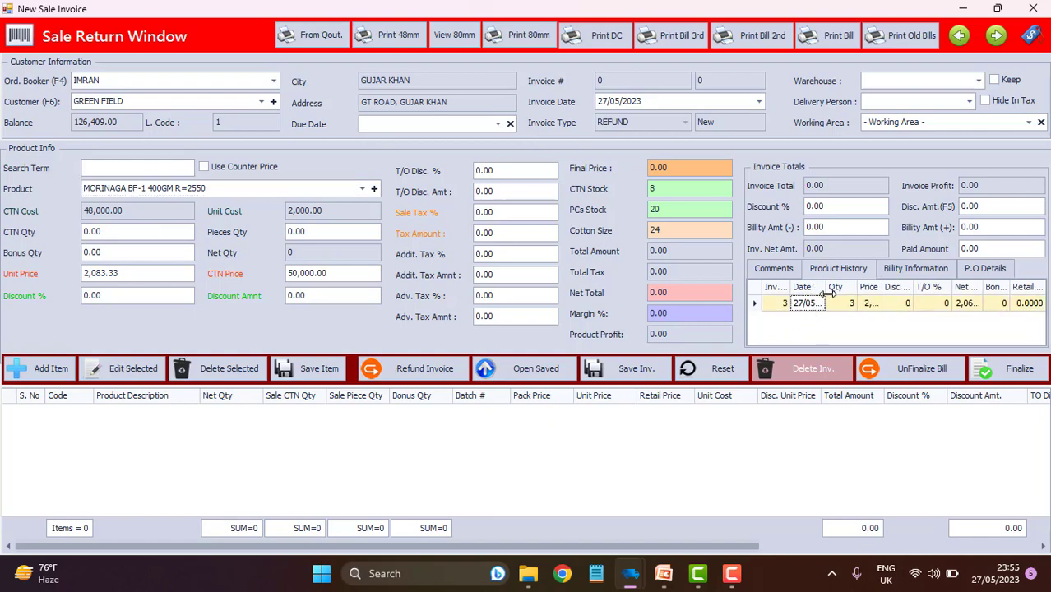
pyautogui.click(842, 304)
pyautogui.moveTo(882, 287); pyautogui.dragTo(903, 293)
pyautogui.moveTo(990, 287); pyautogui.dragTo(1010, 288)
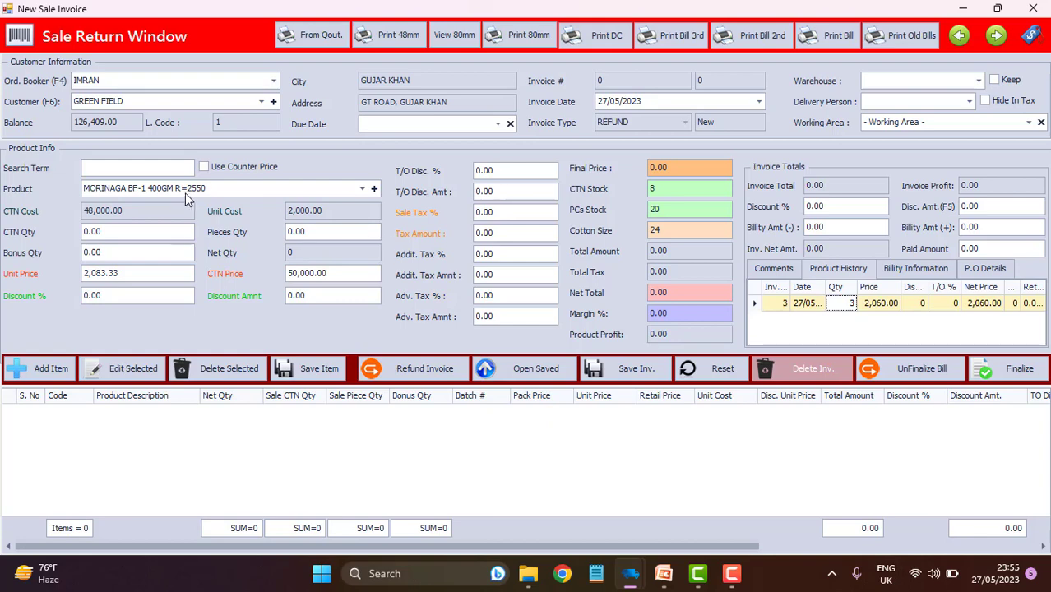
# Step: Set the MORINAGA BF-1 400GM pieces quantity to 2 and its unit price to 2060.00
pyautogui.click(124, 231)
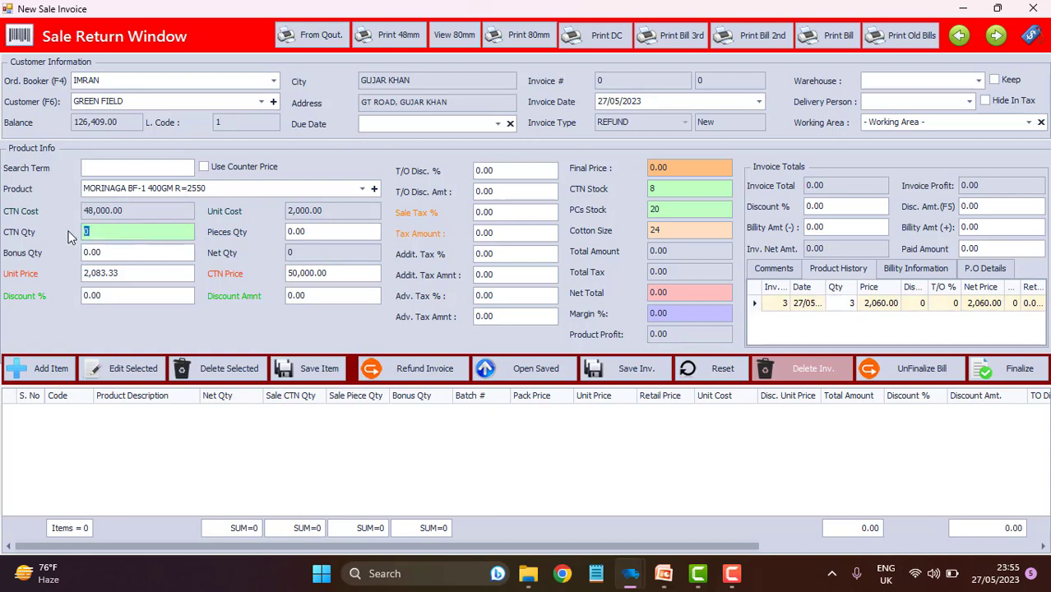
pyautogui.press('Return')
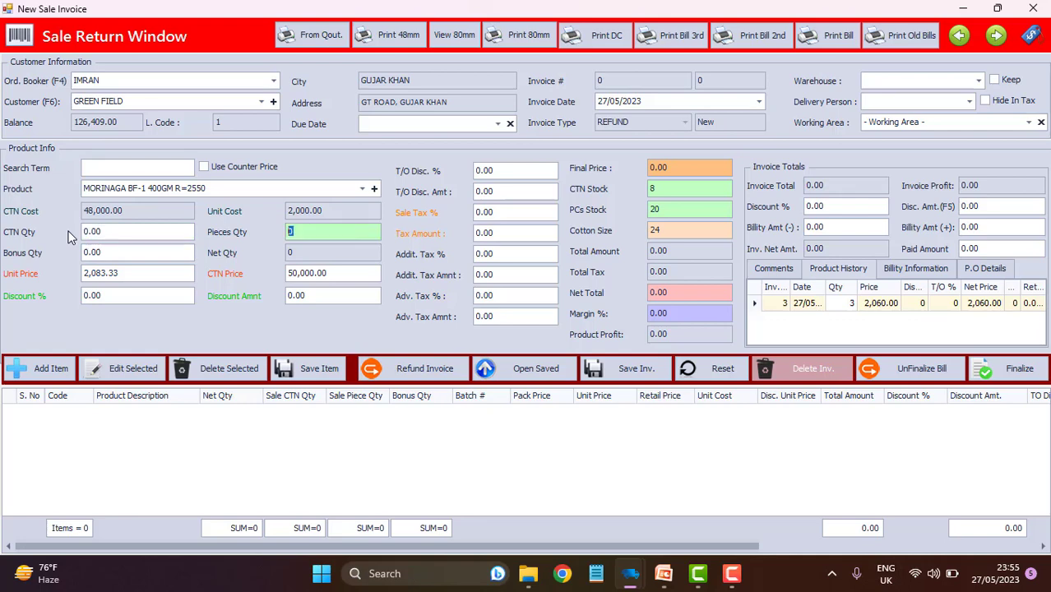
pyautogui.write('2')
pyautogui.press('Return')
pyautogui.press('Return')
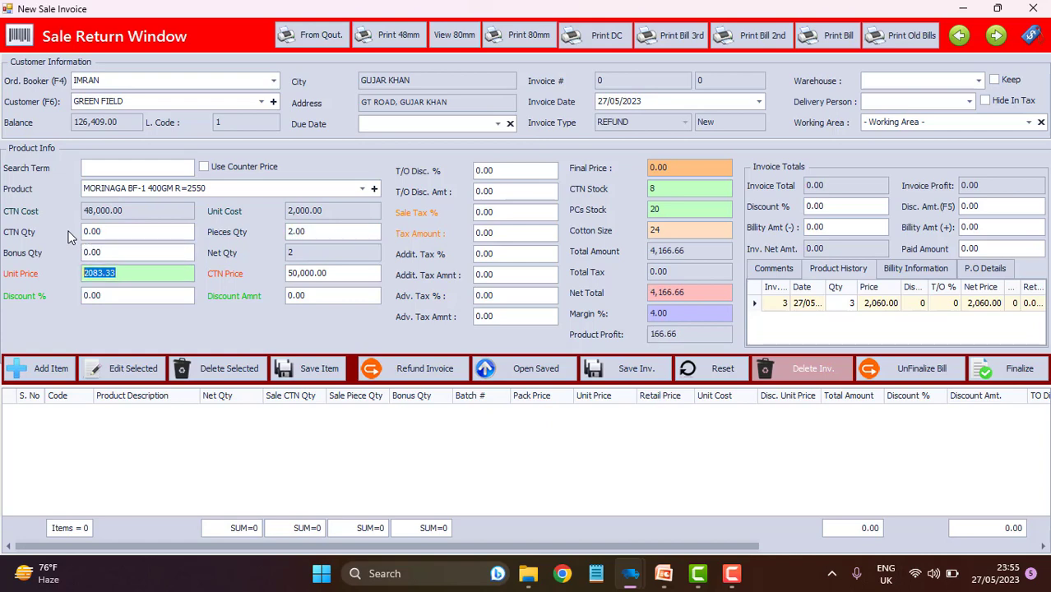
pyautogui.write('2060.00')
pyautogui.press('Return')
pyautogui.press('Return')
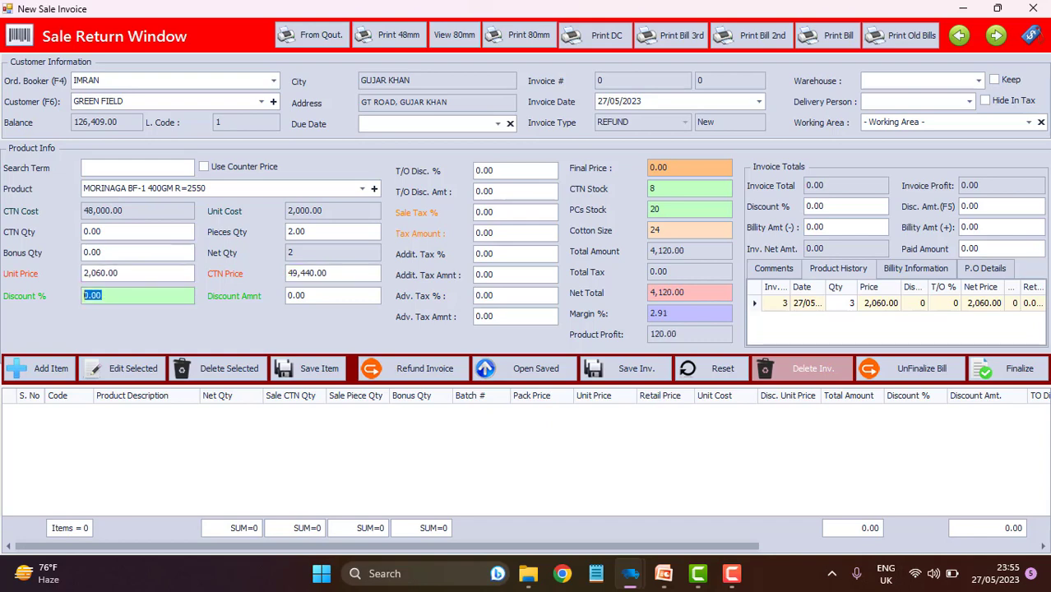
# Step: Keep the default discount and tax values and add the MORINAGA BF-1 400GM item to the return invoice
pyautogui.press('Return')
pyautogui.press('Return')
pyautogui.press('Return')
pyautogui.press('Return')
pyautogui.press('Return')
pyautogui.press('Return')
pyautogui.press('Return')
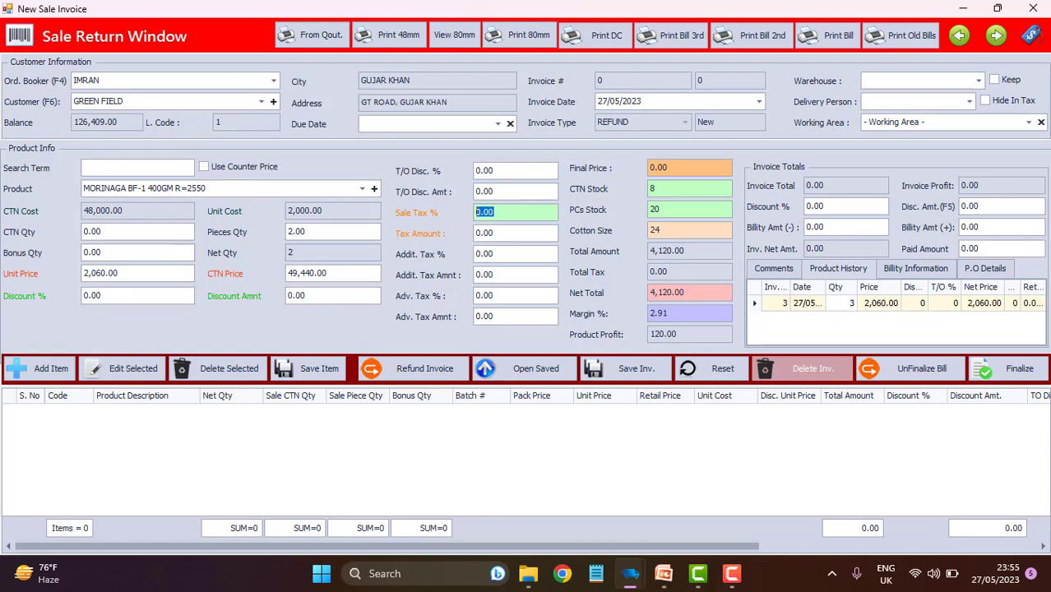
pyautogui.press('Return')
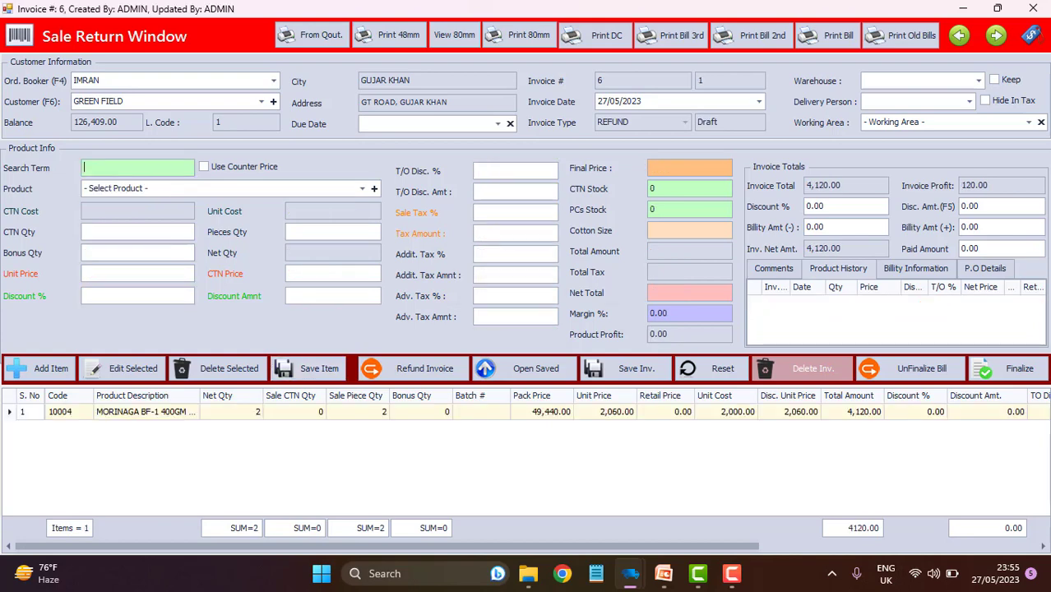
# Step: Select MORINAGA BF-3 300GM SOFT PACK R=1010 as the second product being returned
pyautogui.press('Return')
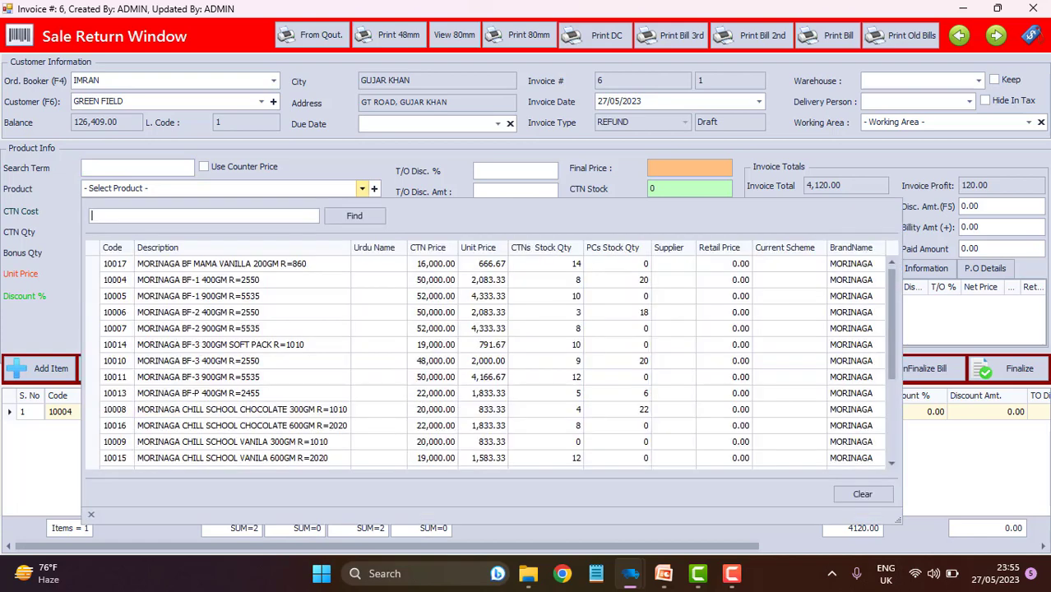
pyautogui.press('Down')
pyautogui.press('Down')
pyautogui.press('Down')
pyautogui.press('Down')
pyautogui.press('Down')
pyautogui.press('Return')
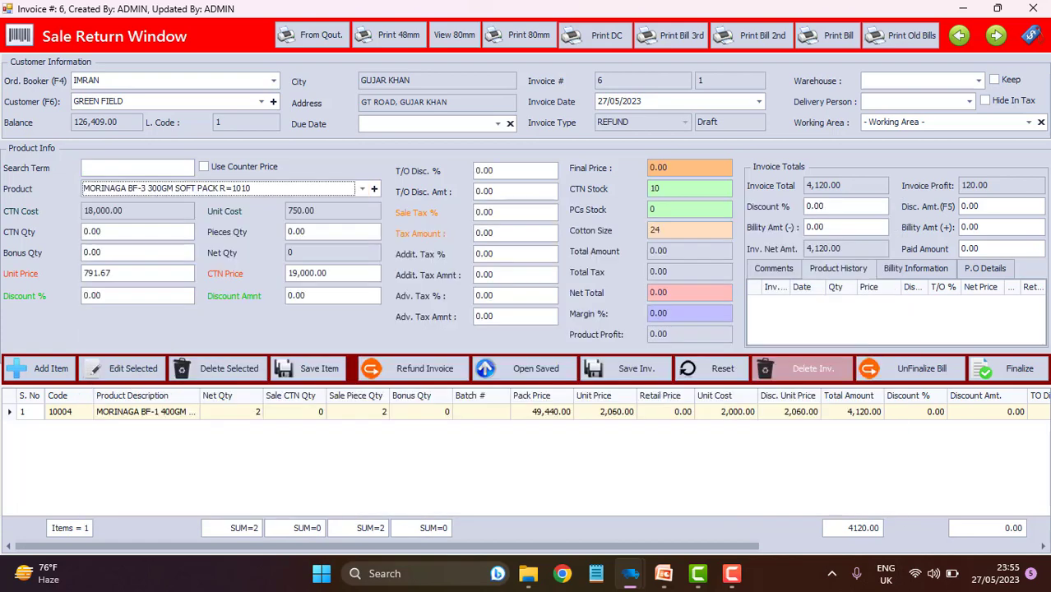
# Step: Set the soft pack's pieces quantity to 3 and add it to the return with its default price, discounts and taxes
pyautogui.press('Return')
pyautogui.press('Return')
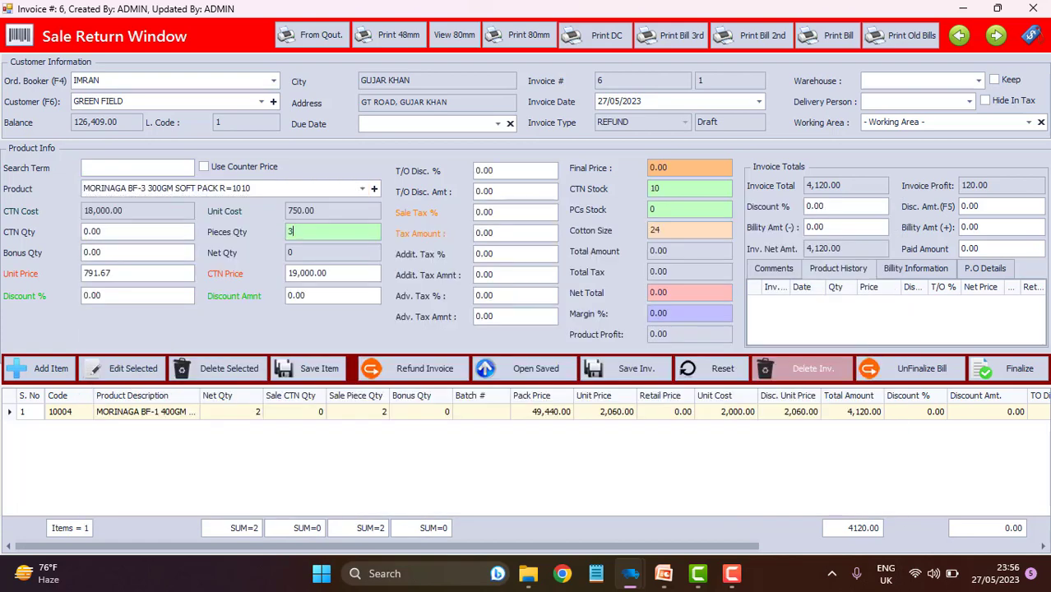
pyautogui.press('Return')
pyautogui.press('Return')
pyautogui.press('Return')
pyautogui.press('Return')
pyautogui.press('Return')
pyautogui.press('Return')
pyautogui.press('Return')
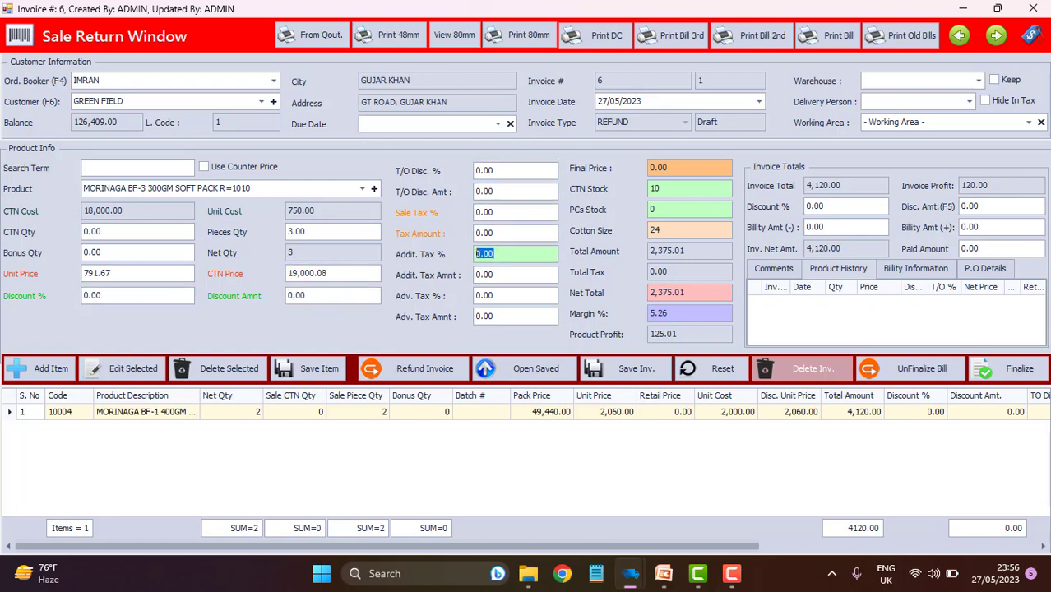
pyautogui.press('Return')
pyautogui.press('Return')
pyautogui.press('Return')
pyautogui.press('Return')
pyautogui.press('Return')
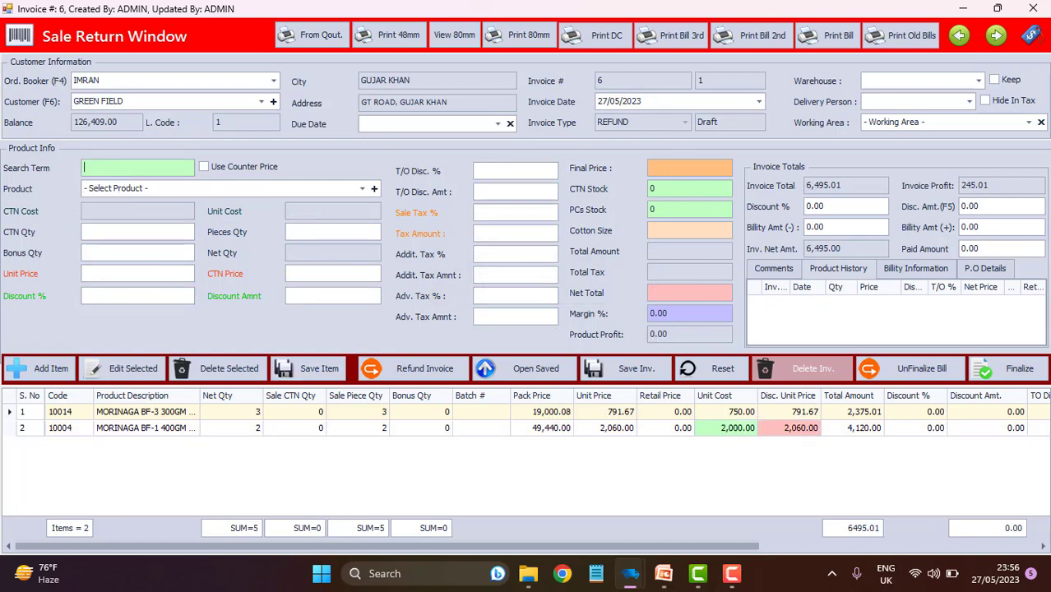
# Step: Finalize the two-item return invoice and decline the follow-up prompt
pyautogui.click(1002, 374)
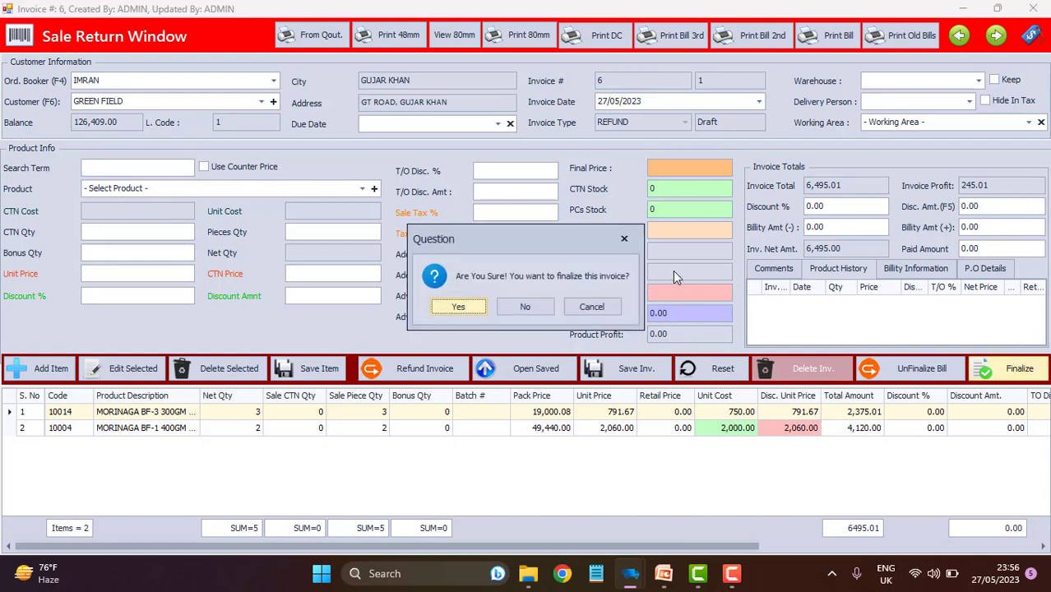
pyautogui.click(467, 307)
pyautogui.click(524, 307)
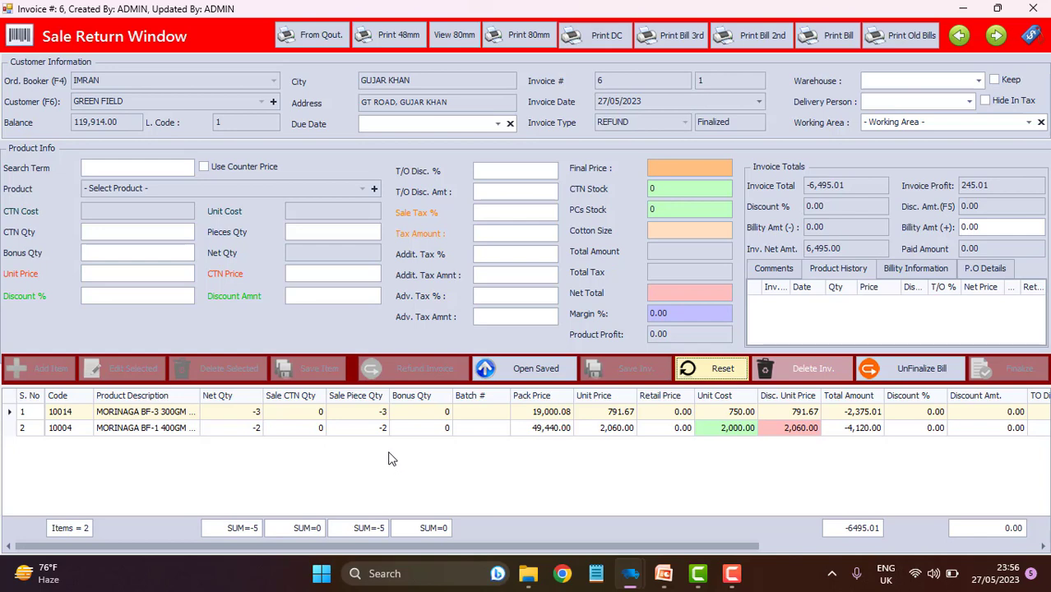
# Step: Preview the finalized return's printed bill, close it and reset the form for a new return
pyautogui.click(839, 35)
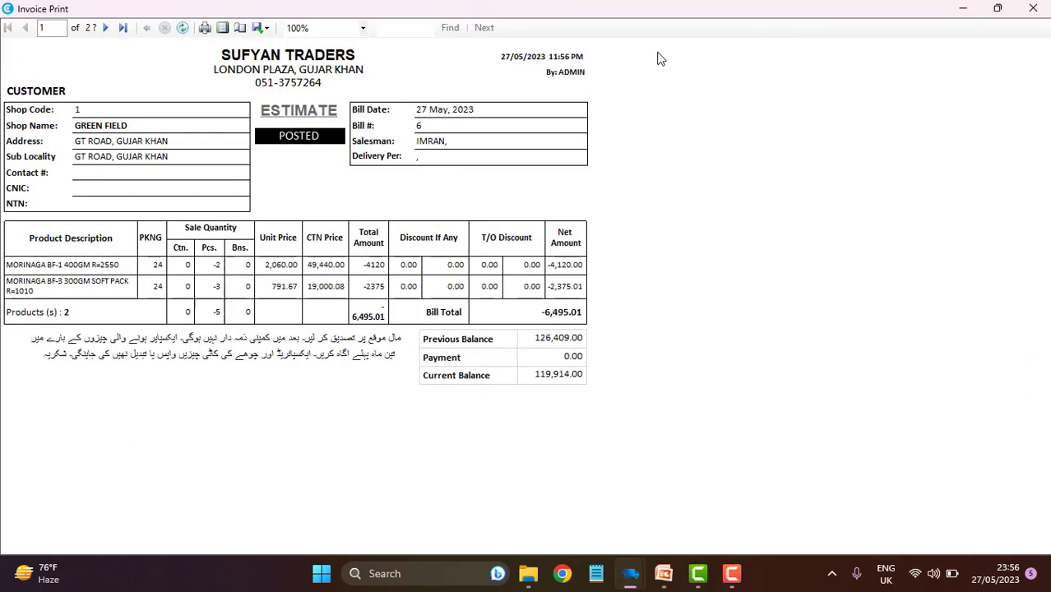
pyautogui.click(1033, 9)
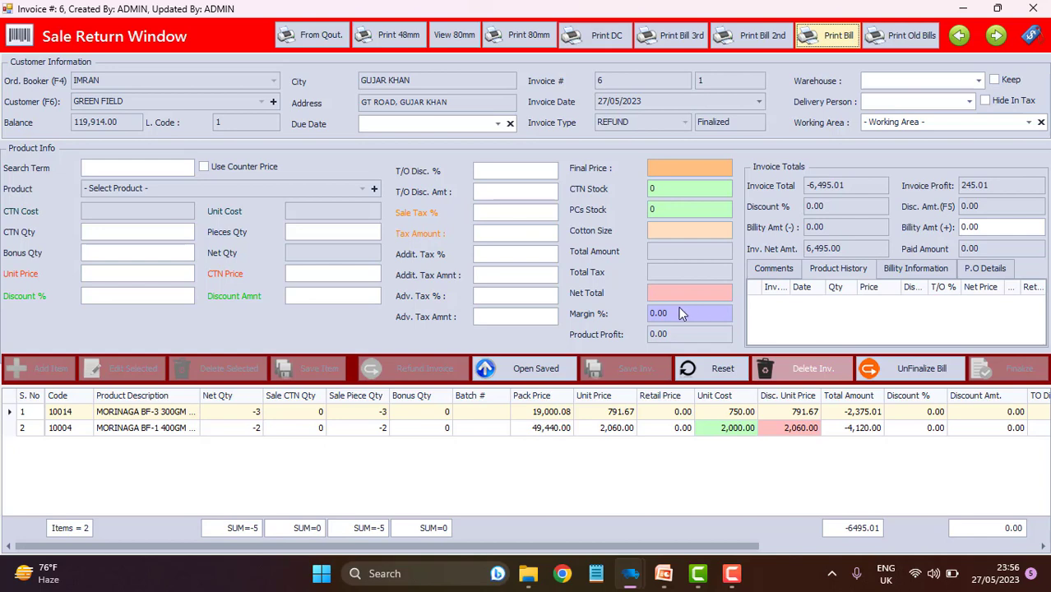
pyautogui.click(713, 370)
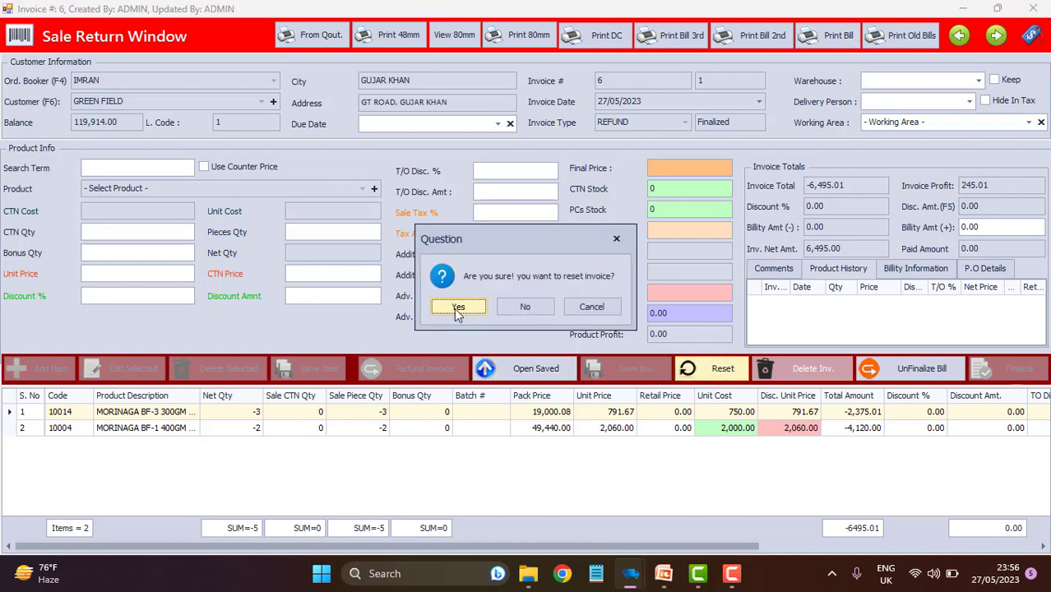
pyautogui.click(458, 308)
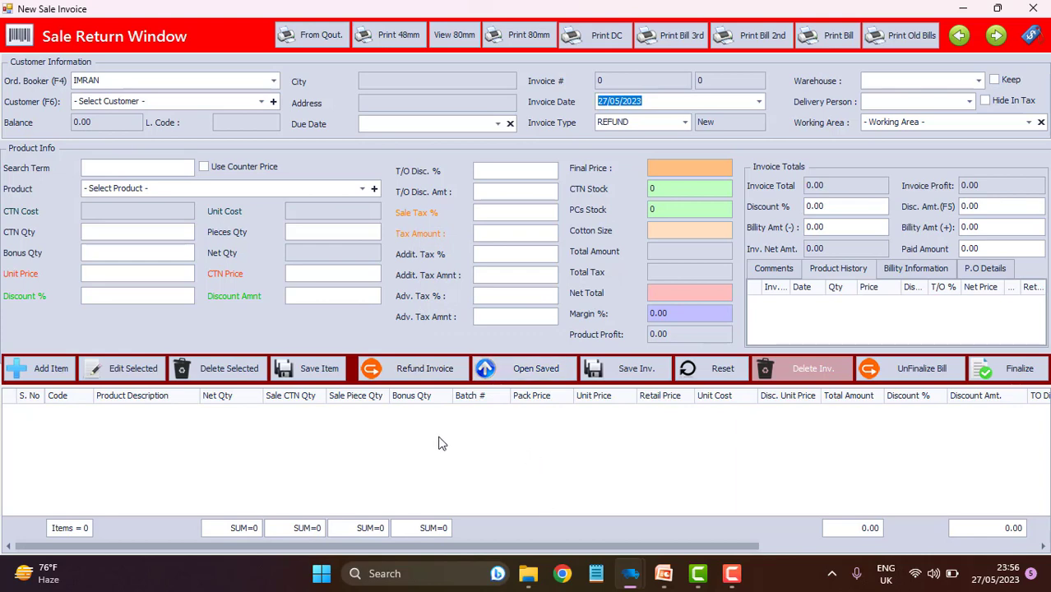
# Step: Load GREEN FIELD's finalized sale invoice 4 into the return form as a refund invoice
pyautogui.click(423, 372)
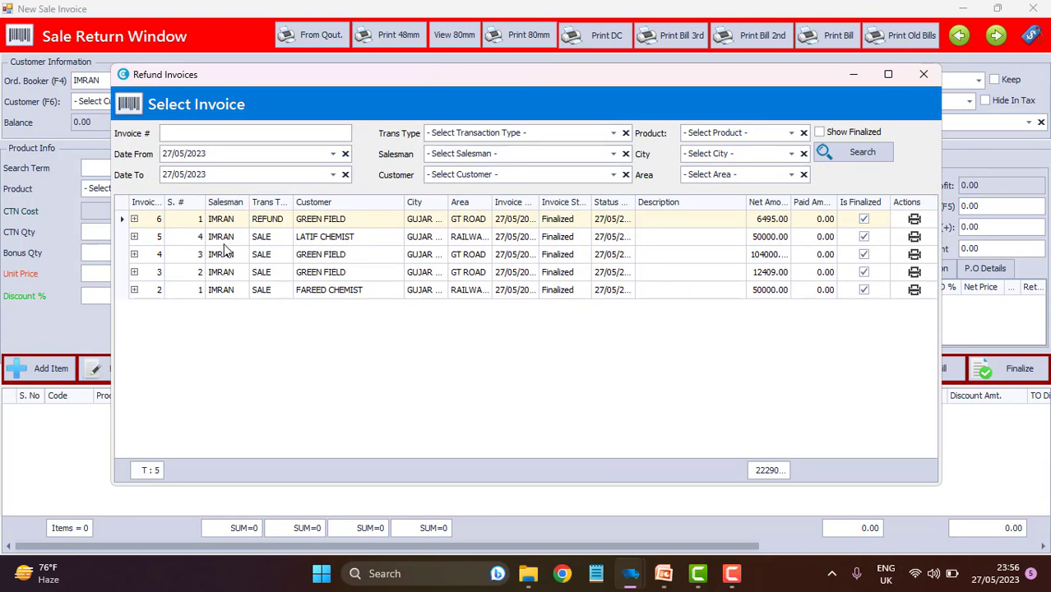
pyautogui.click(173, 154)
pyautogui.click(175, 136)
pyautogui.click(217, 258)
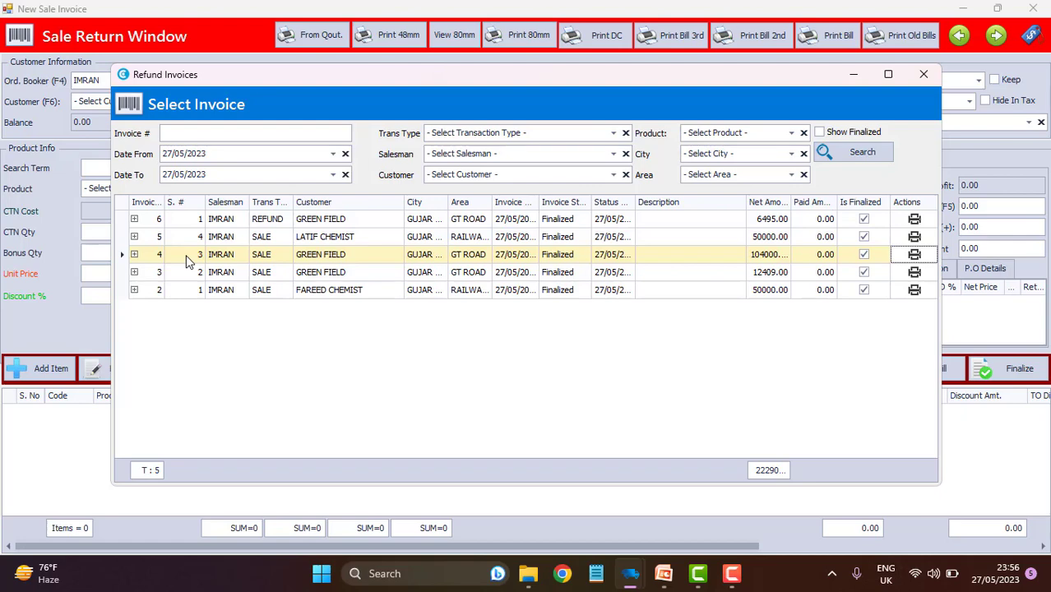
pyautogui.doubleClick(188, 258)
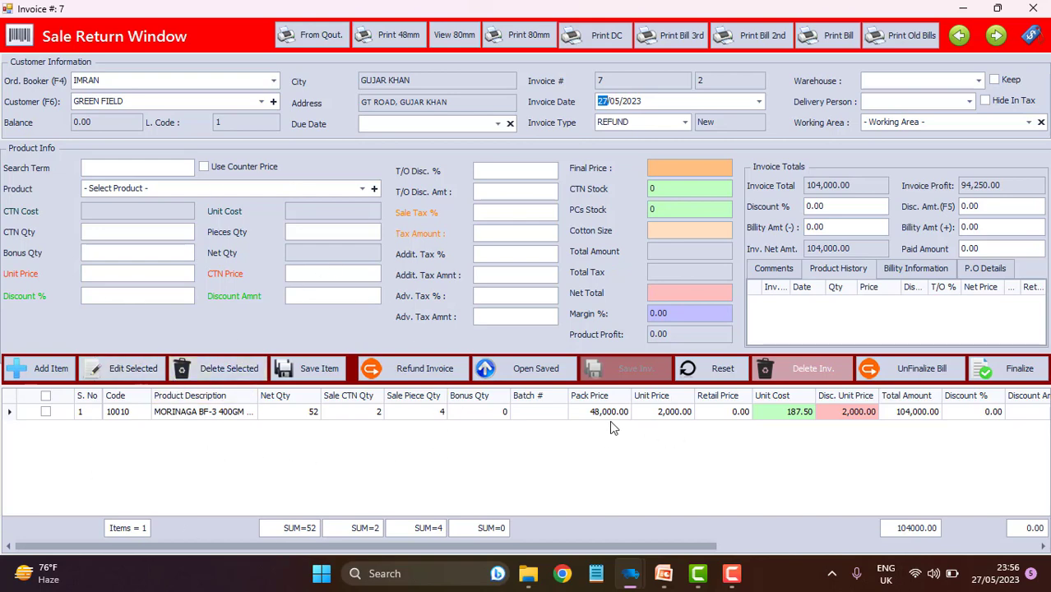
# Step: Check the item details of sale invoices 2 and 3, and load GREEN FIELD's invoice 3 as the refund
pyautogui.click(403, 370)
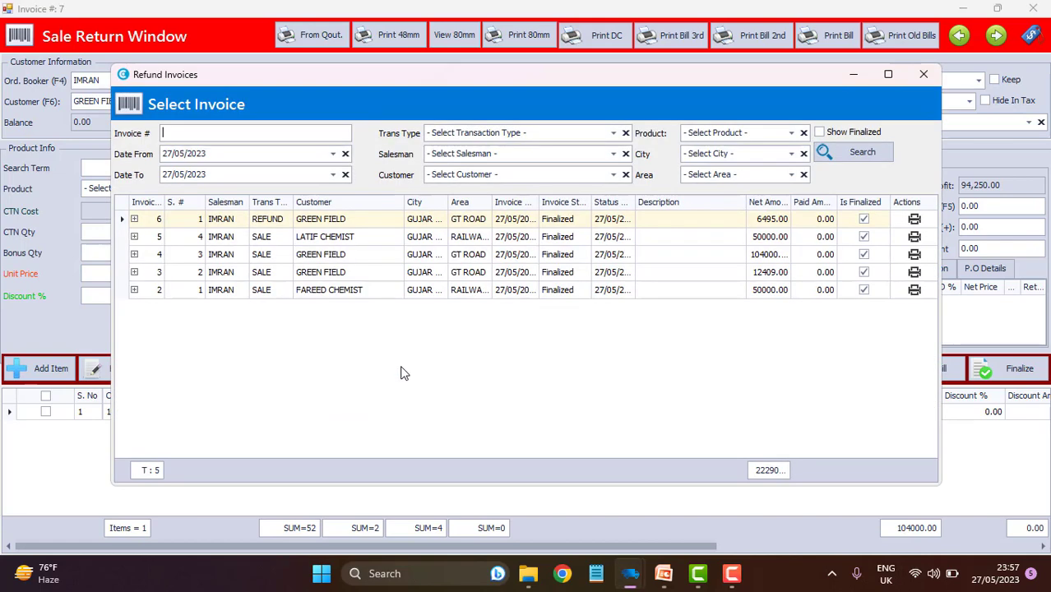
pyautogui.click(135, 291)
pyautogui.click(135, 273)
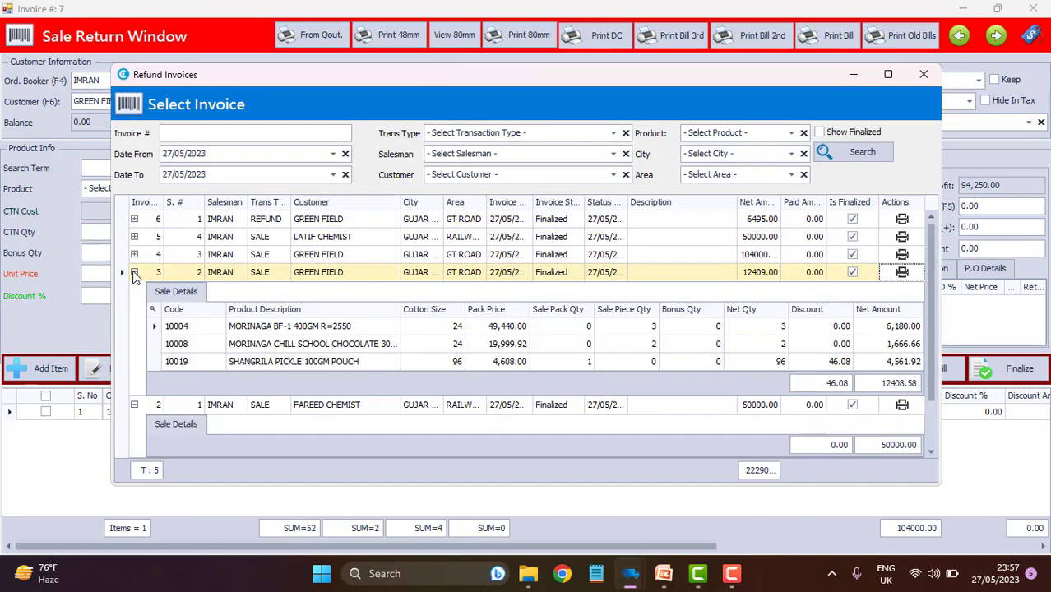
pyautogui.doubleClick(187, 276)
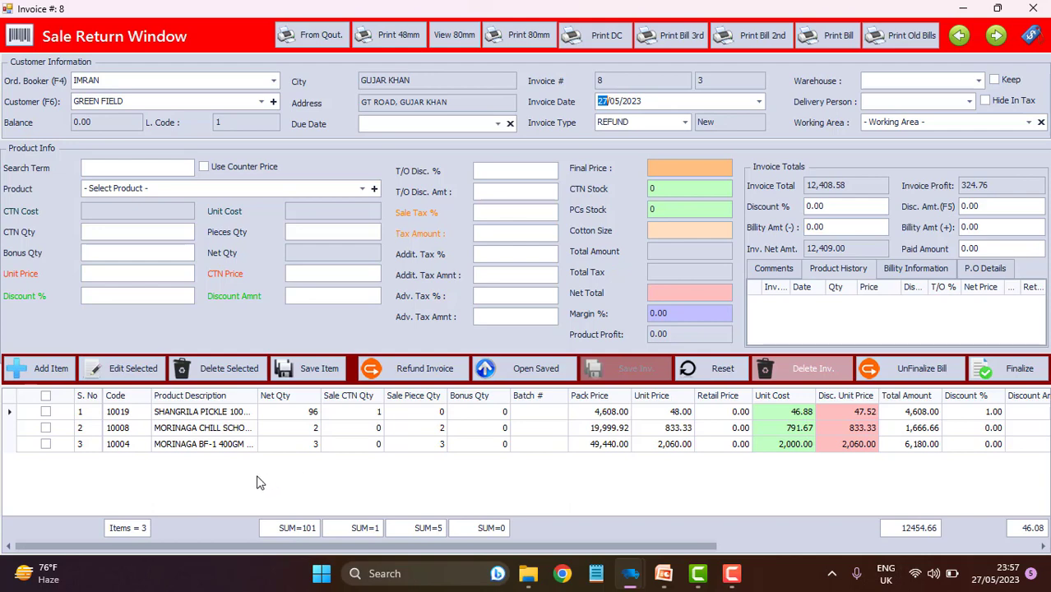
# Step: Remove the SHANGRILA PICKLE and MORINAGA CHILL SCHOOL CHOCOLATE items from the refund invoice
pyautogui.click(46, 412)
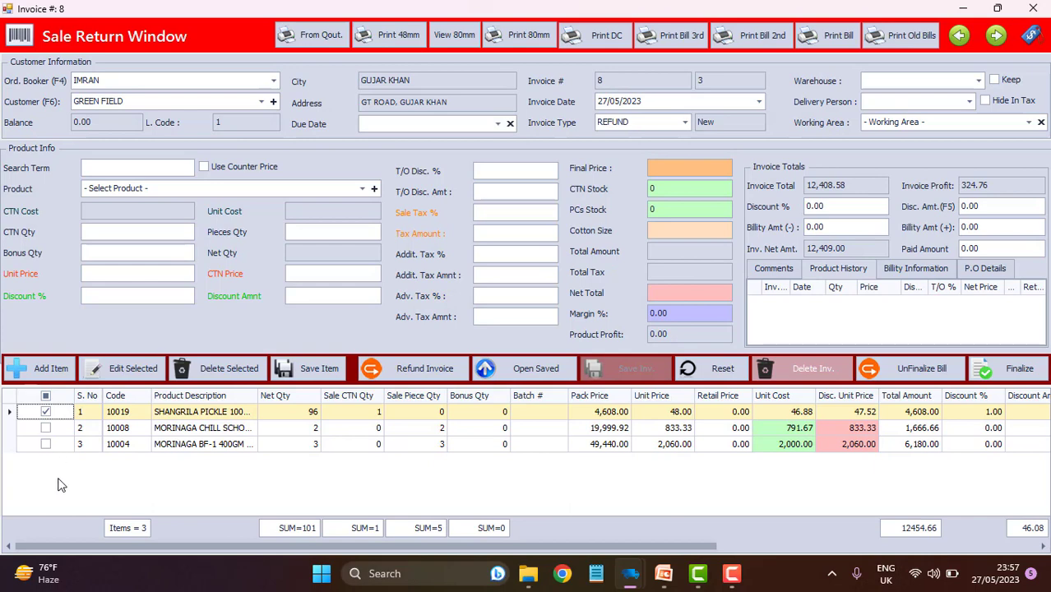
pyautogui.click(45, 429)
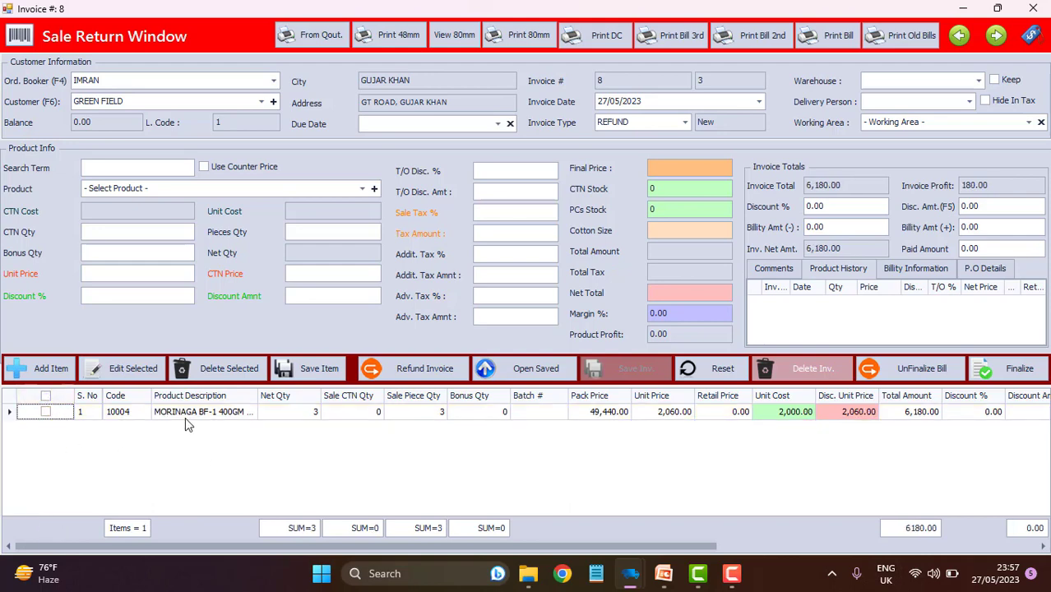
# Step: Set the returned pieces quantity of MORINAGA BF-1 400GM to 2 and save the item in the refund invoice
pyautogui.doubleClick(325, 413)
pyautogui.click(317, 238)
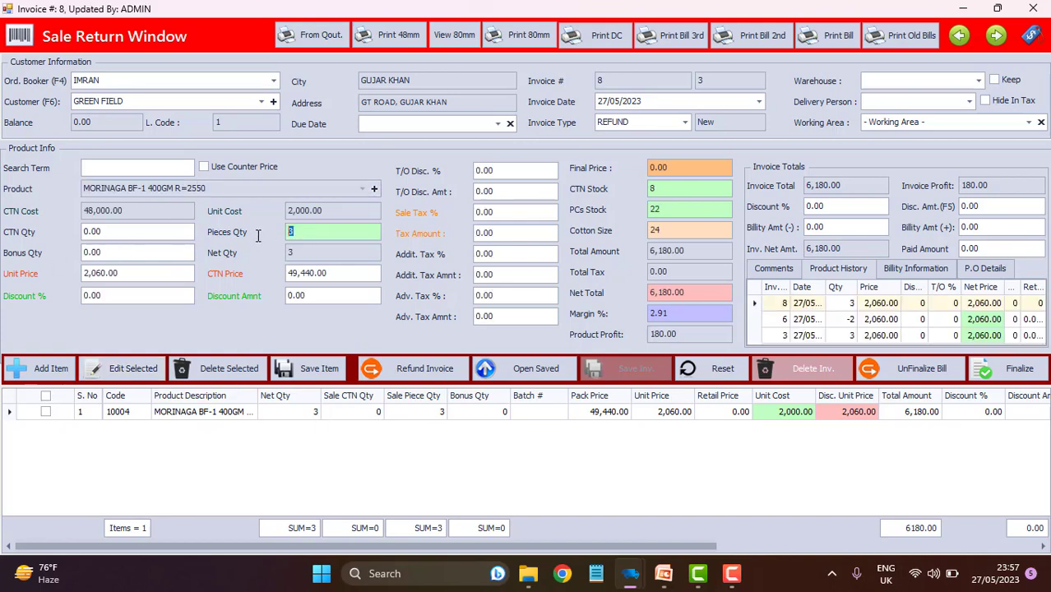
pyautogui.write('2')
pyautogui.press('Return')
pyautogui.press('Return')
pyautogui.press('Return')
pyautogui.press('Return')
pyautogui.press('Return')
pyautogui.press('Return')
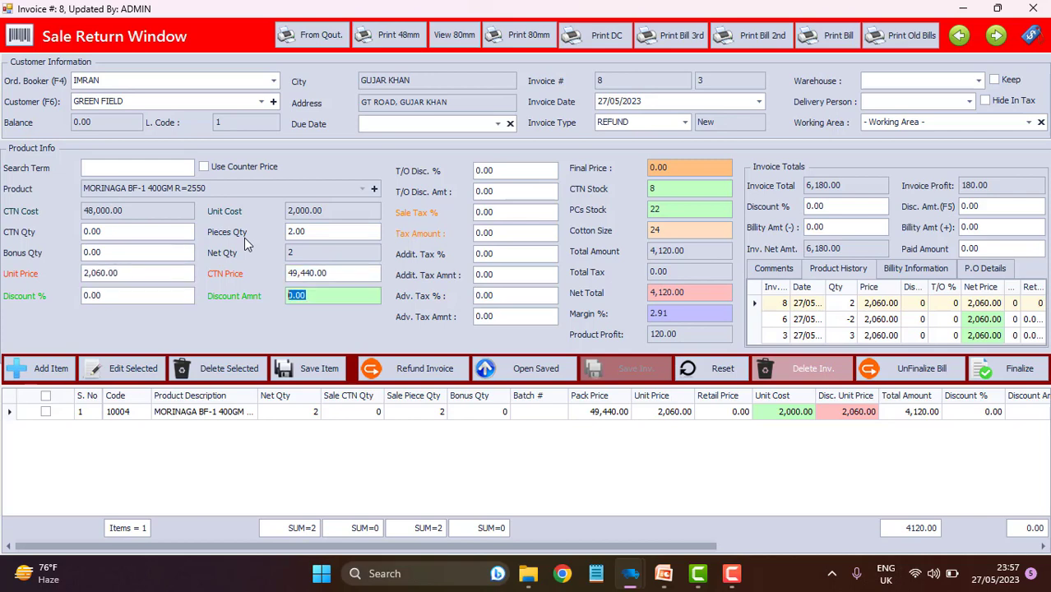
pyautogui.press('Return')
pyautogui.press('Return')
pyautogui.press('Return')
pyautogui.press('Return')
pyautogui.press('Return')
pyautogui.press('Return')
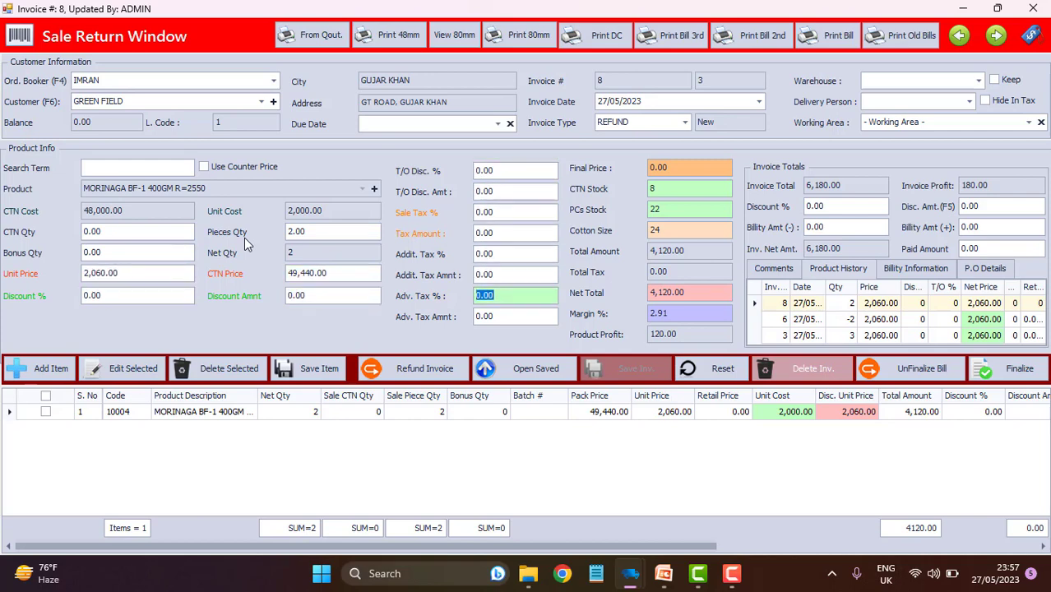
pyautogui.press('Return')
pyautogui.press('Return')
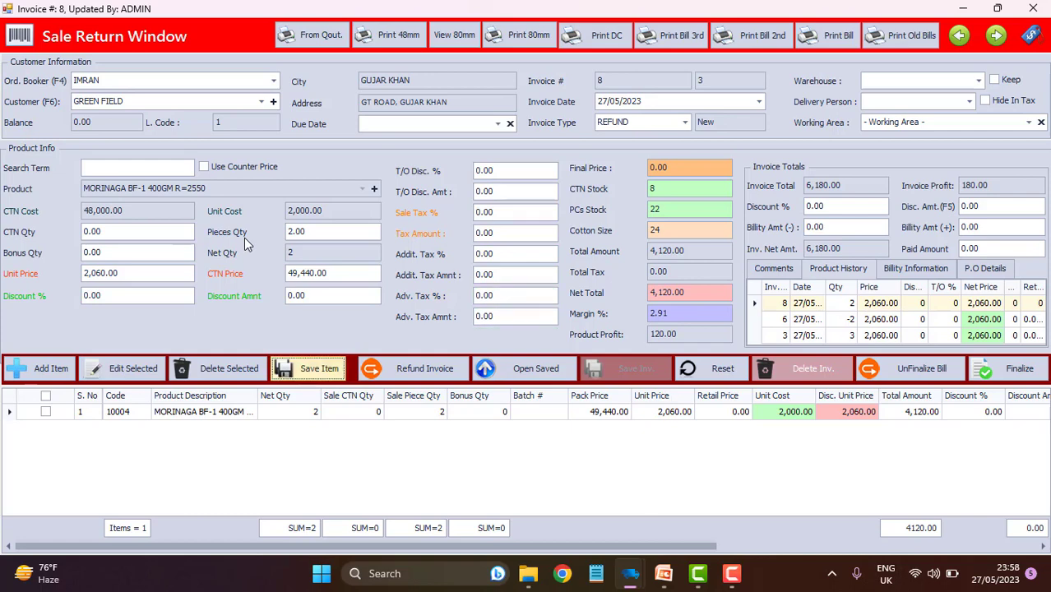
pyautogui.press('Return')
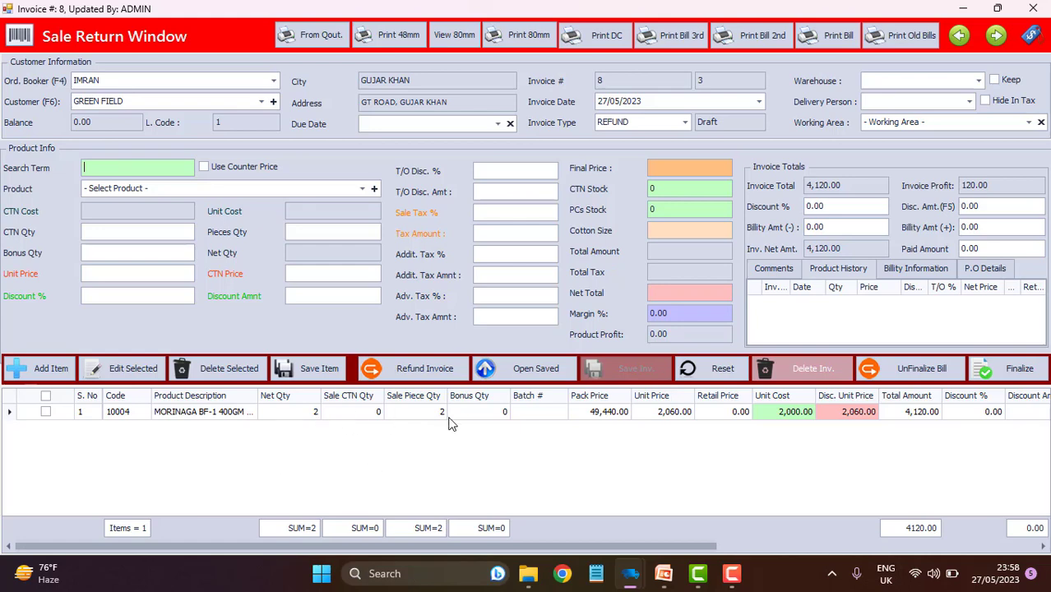
# Step: Finalize GREEN FIELD's refund invoice and answer the follow-up prompts
pyautogui.click(1010, 371)
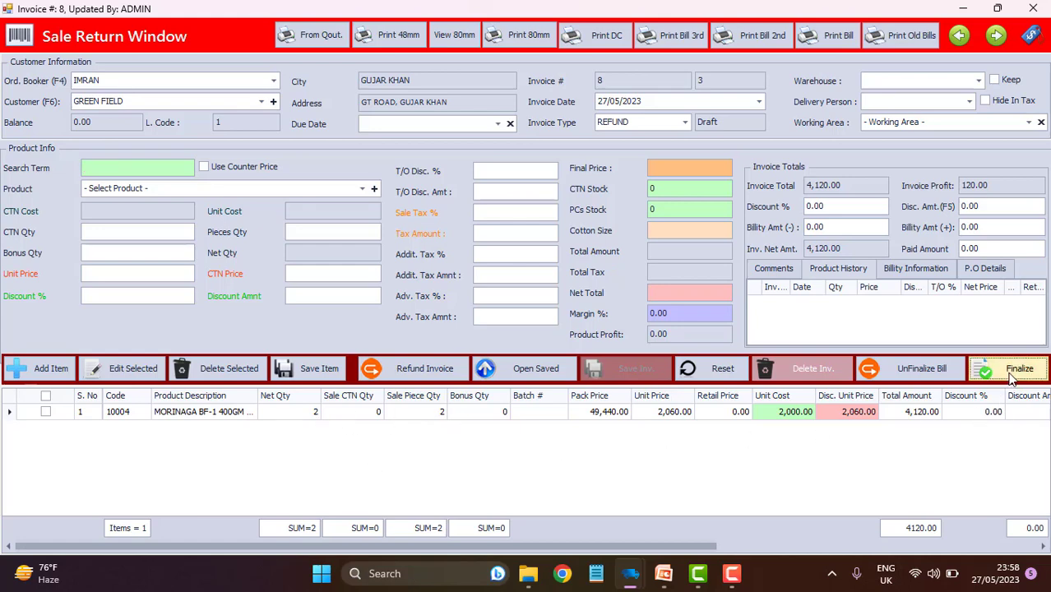
pyautogui.click(457, 306)
pyautogui.click(514, 310)
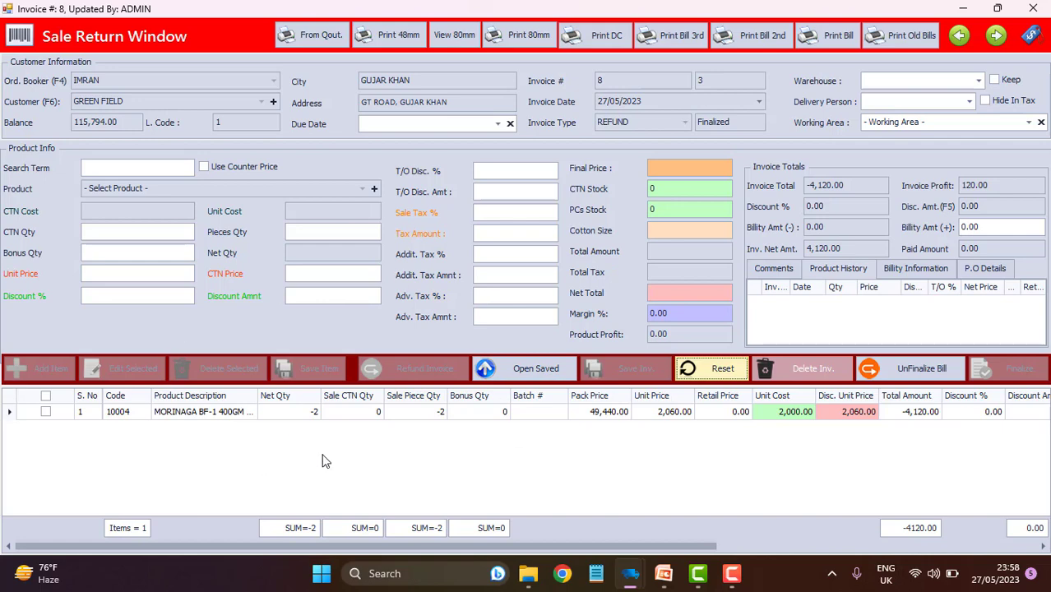
# Step: Search the saved returns dated 27/05/2023 with finalized ones included, and open GREEN FIELD's return invoice 6
pyautogui.click(529, 369)
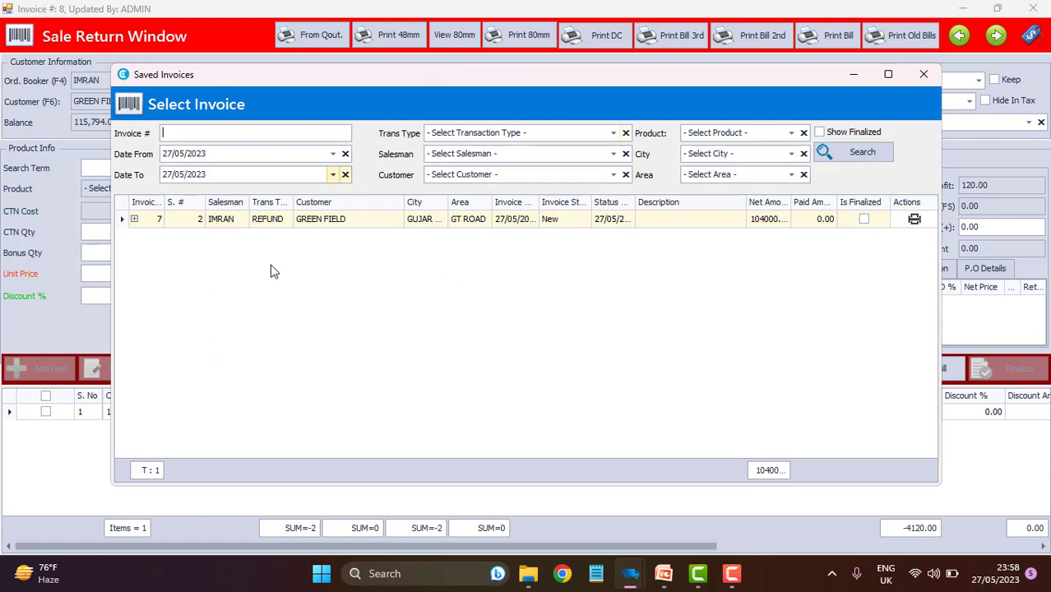
pyautogui.click(213, 155)
pyautogui.click(862, 133)
pyautogui.click(853, 161)
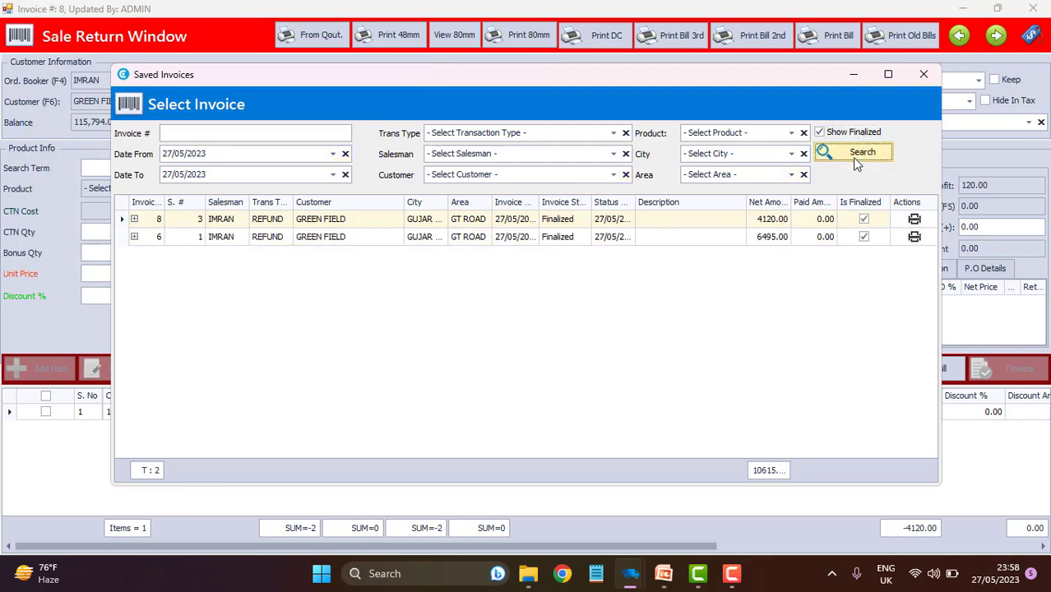
pyautogui.click(278, 238)
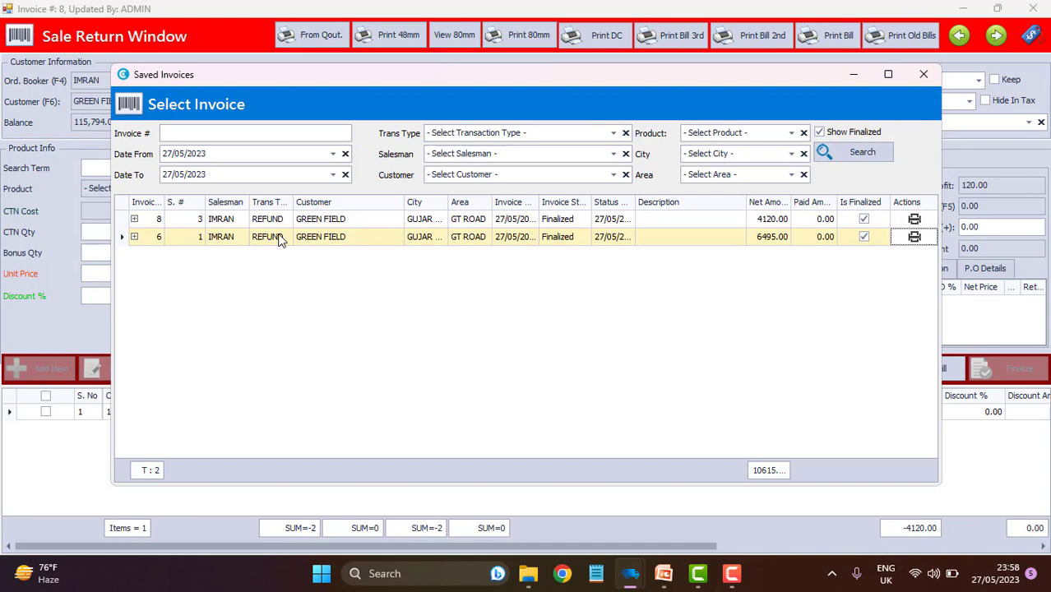
pyautogui.doubleClick(278, 239)
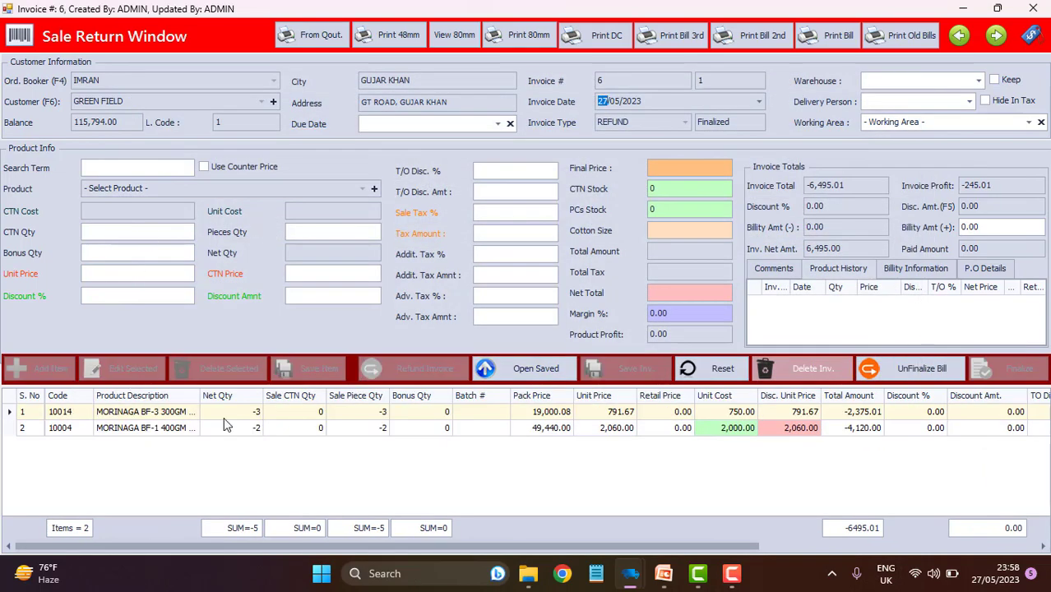
# Step: Unfinalize return invoice 6, authorizing the change with the account password
pyautogui.click(903, 371)
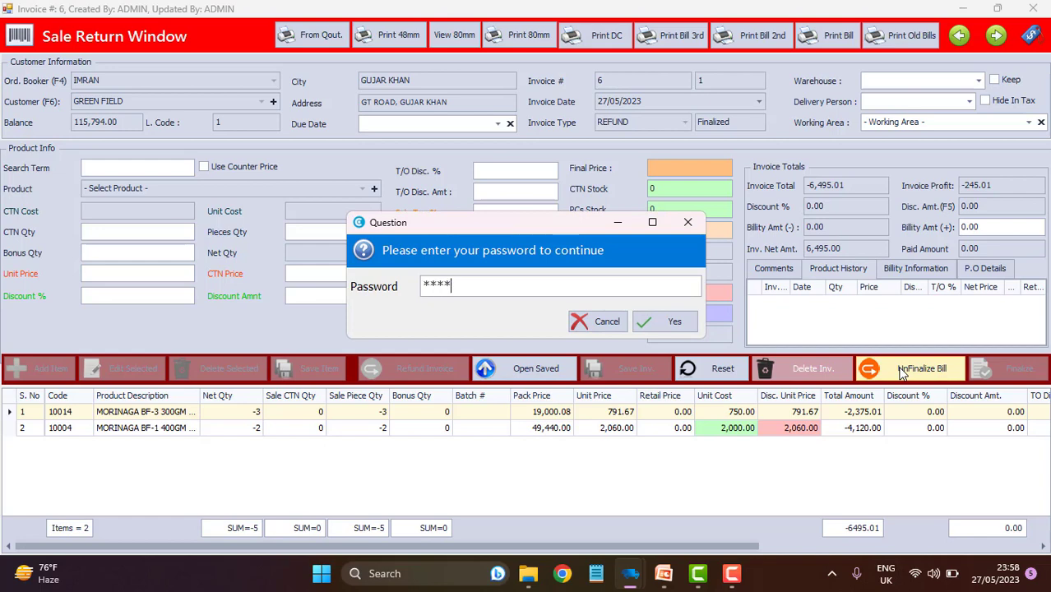
pyautogui.press('Return')
pyautogui.press('Return')
pyautogui.press('Return')
pyautogui.press('Return')
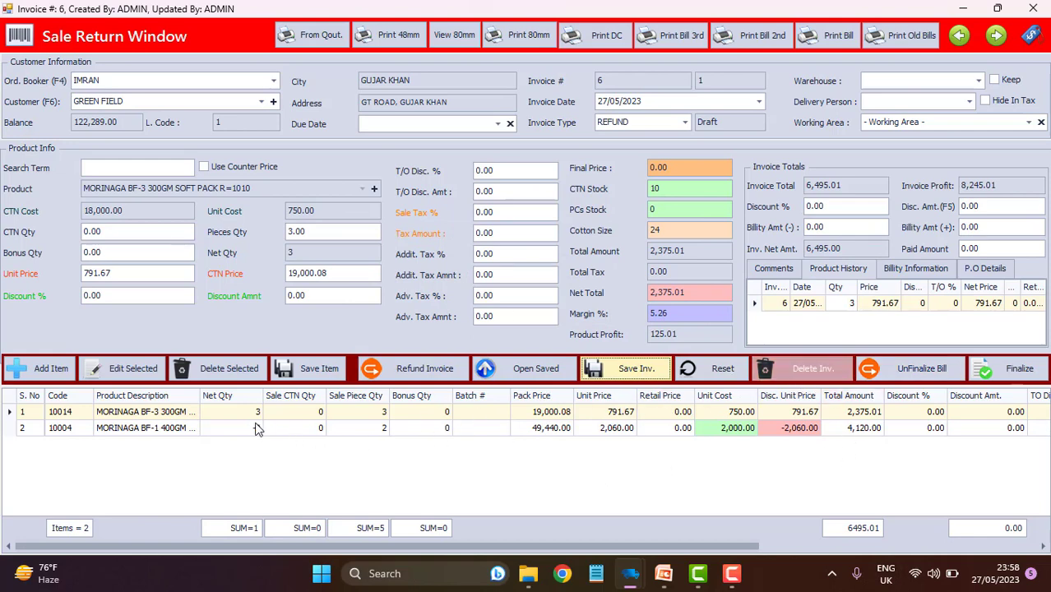
# Step: Delete the unfinalized return invoice 6, confirm the deletion and close the sale return window
pyautogui.click(817, 375)
pyautogui.press('Return')
pyautogui.press('Return')
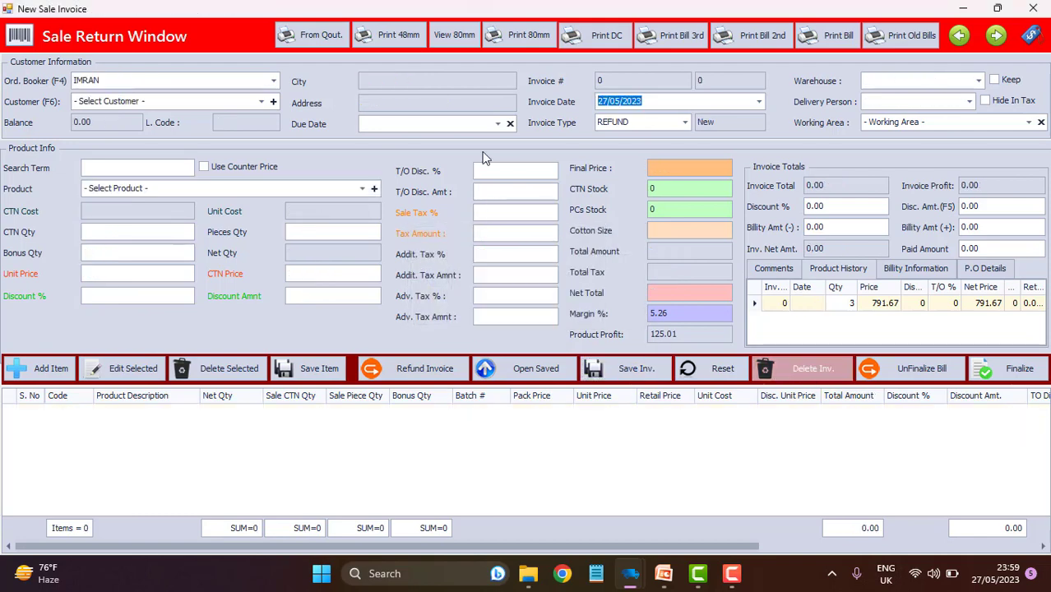
pyautogui.click(1034, 10)
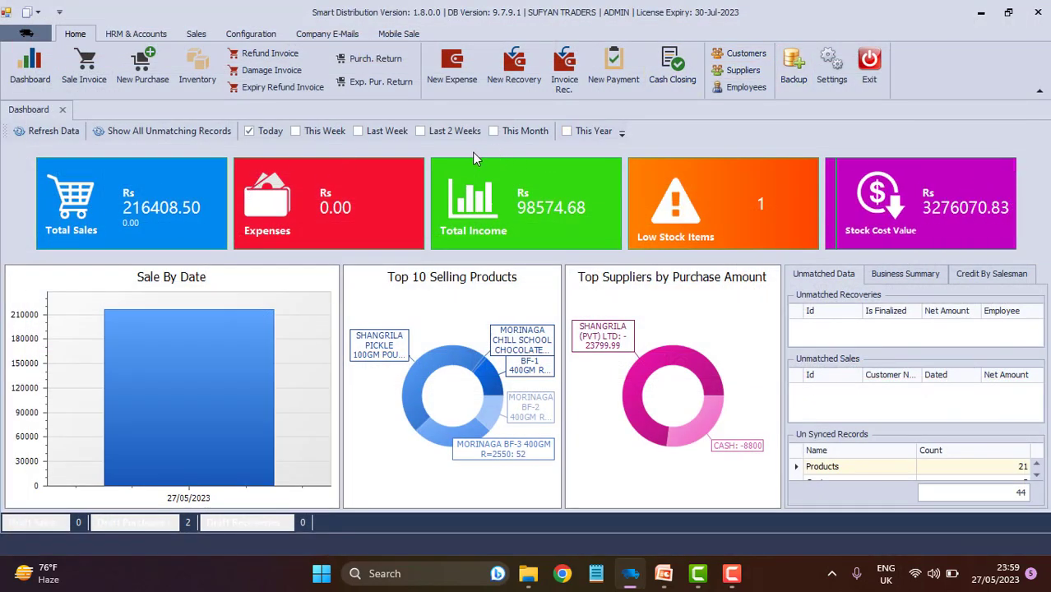